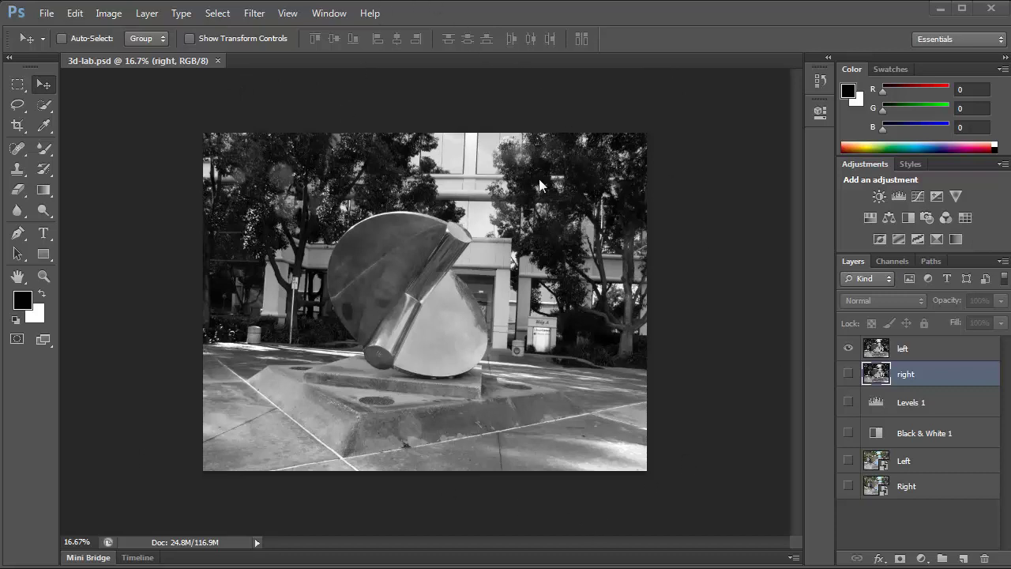
# - Make both the 'left' and 'right' layers visible, comparing the two eye images
pyautogui.click(848, 349)
pyautogui.click(847, 374)
pyautogui.click(848, 351)
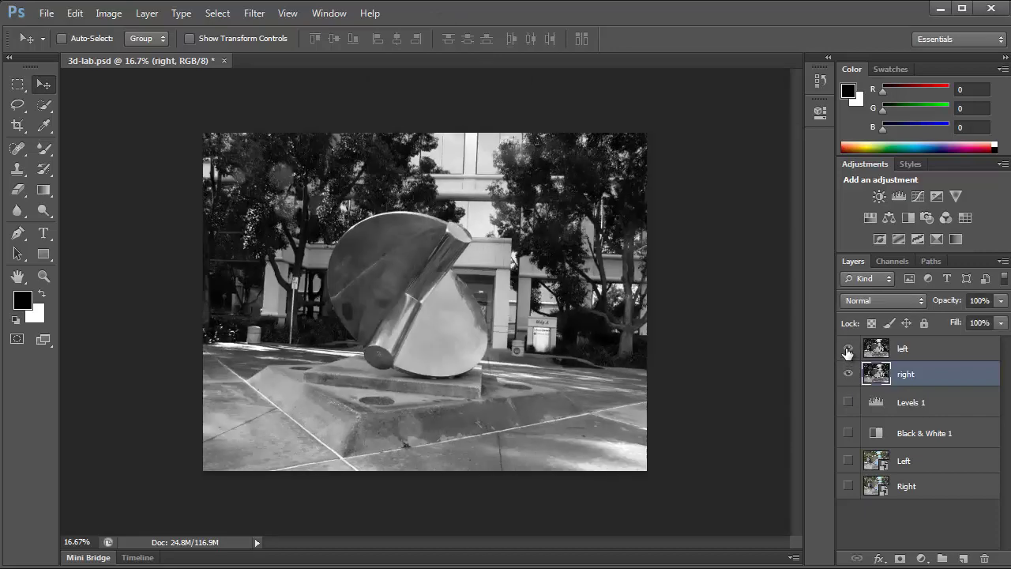
pyautogui.click(847, 349)
pyautogui.click(848, 350)
# - Float the Channels panel, enlarge it to list all channels, and move it over the Layers panel
pyautogui.moveTo(881, 259); pyautogui.dragTo(620, 228)
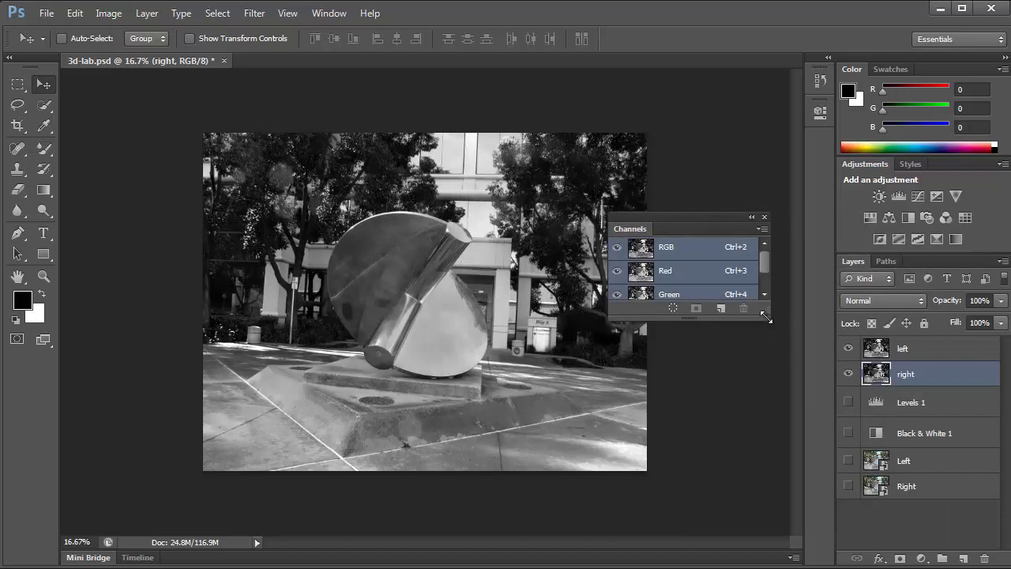
pyautogui.moveTo(764, 316); pyautogui.dragTo(782, 416)
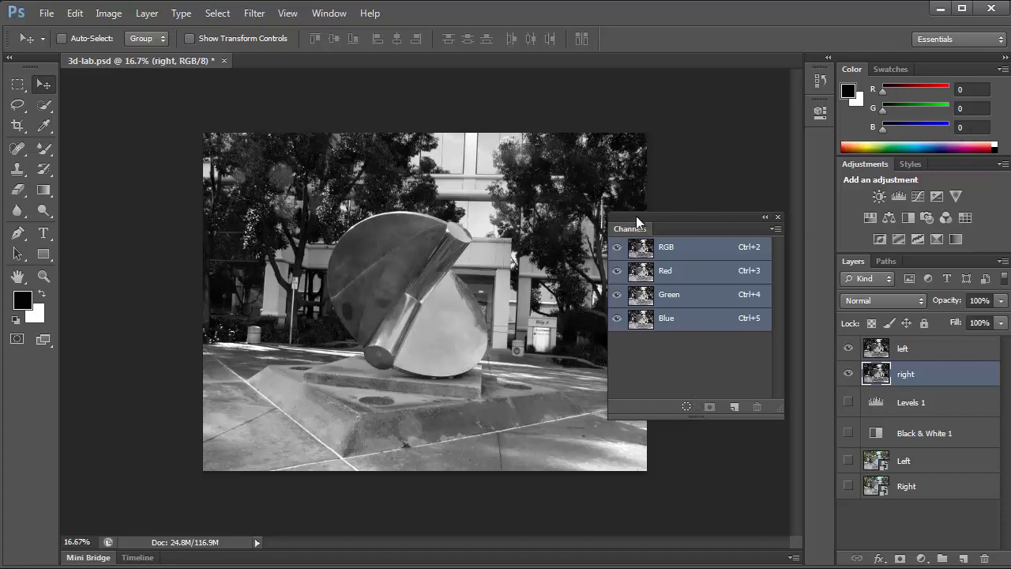
pyautogui.moveTo(636, 217); pyautogui.dragTo(777, 187)
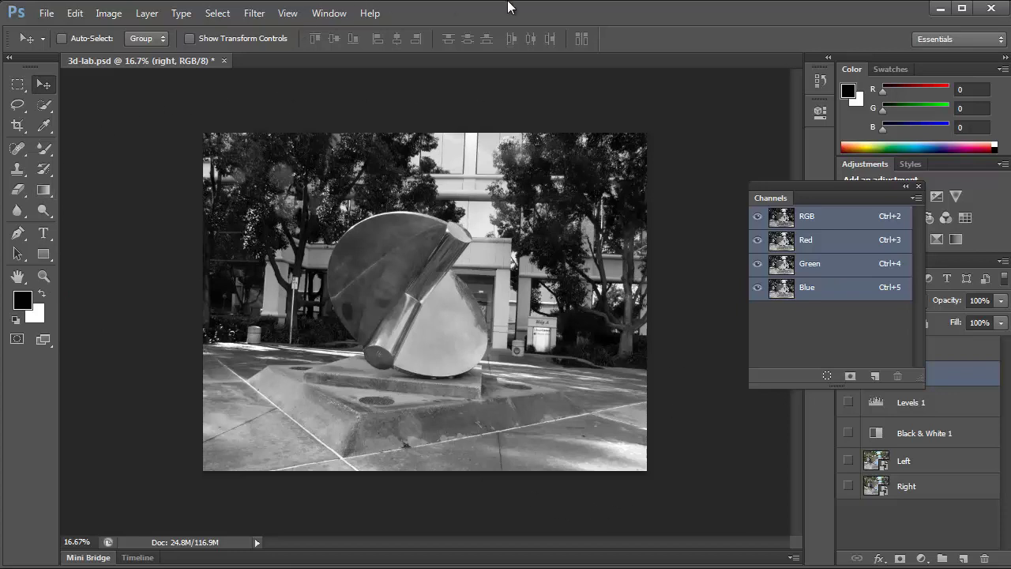
# - Select all, then create a white 3372×2568 px, 180 ppi document from the Clipboard preset
pyautogui.hotkey('ctrl', 'a')
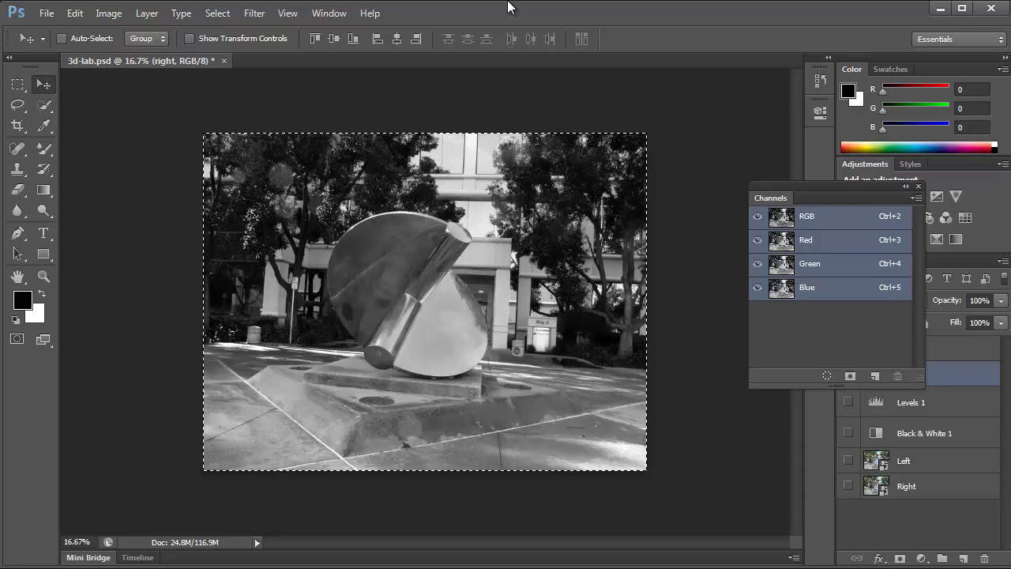
pyautogui.hotkey('ctrl', 'n')
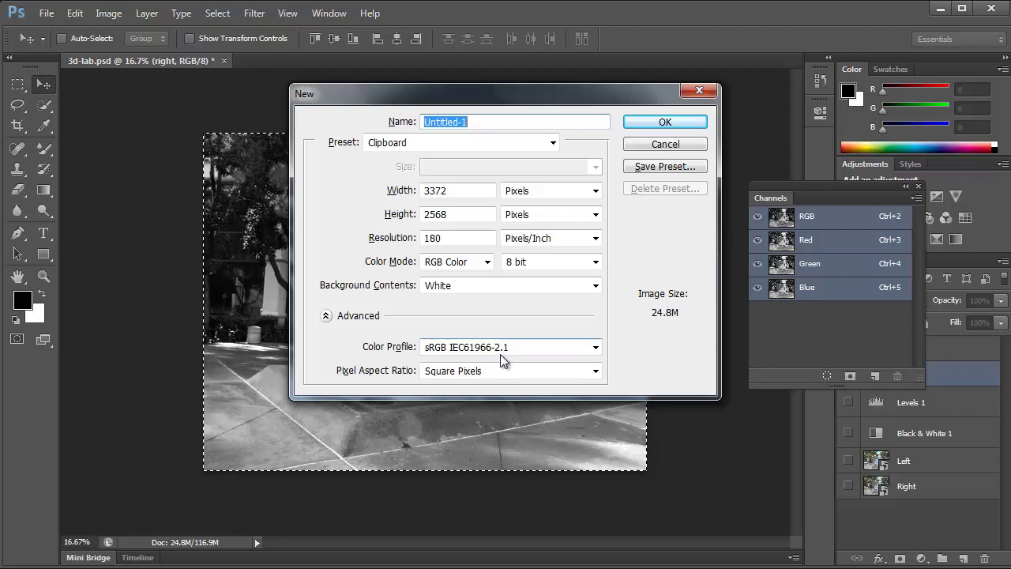
pyautogui.click(663, 120)
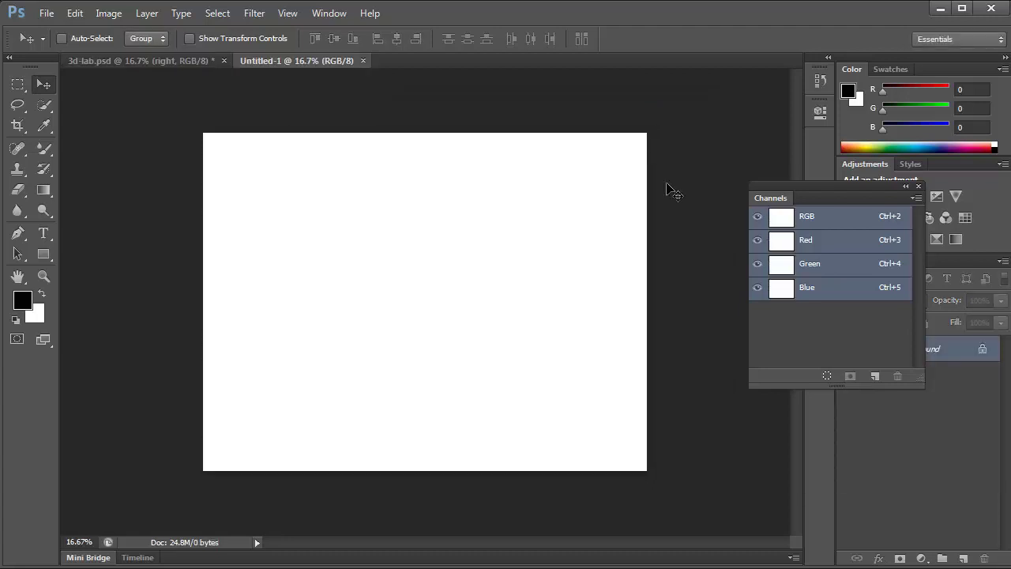
# - Assign the sRGB IEC61966-2.1 profile to Untitled-1 through Edit > Assign Profile
pyautogui.click(44, 13)
pyautogui.moveTo(67, 16)
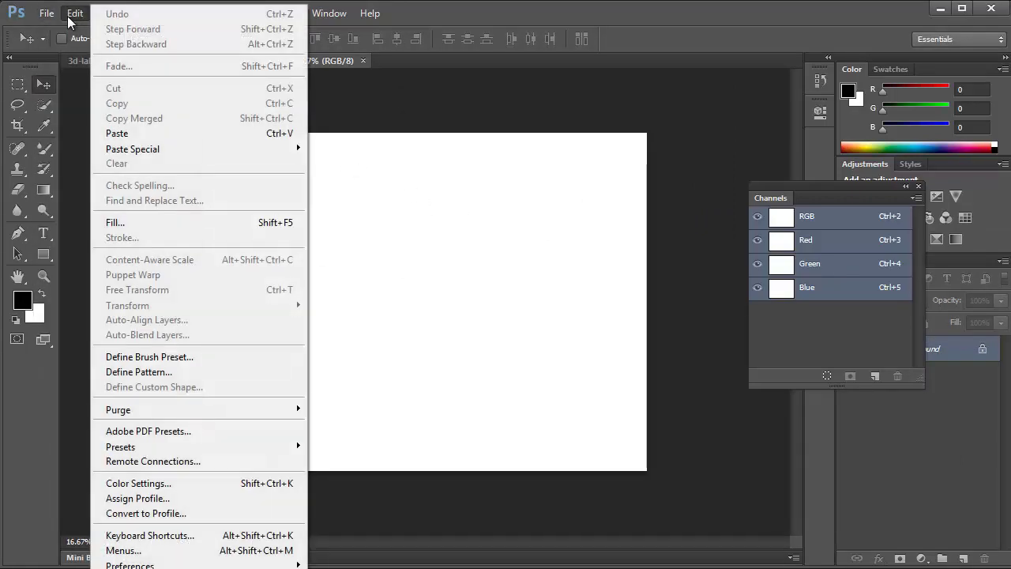
pyautogui.click(181, 498)
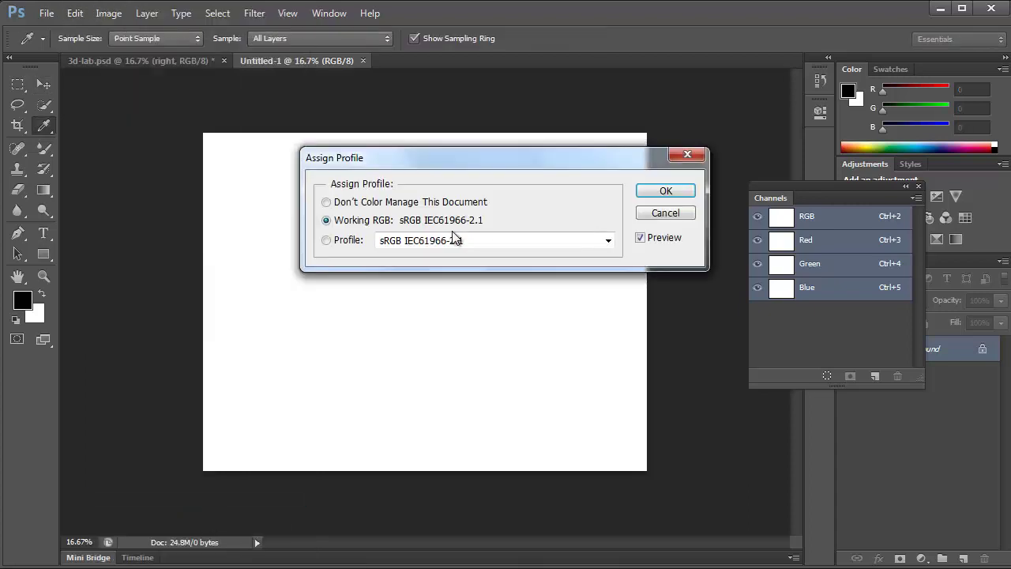
pyautogui.click(327, 241)
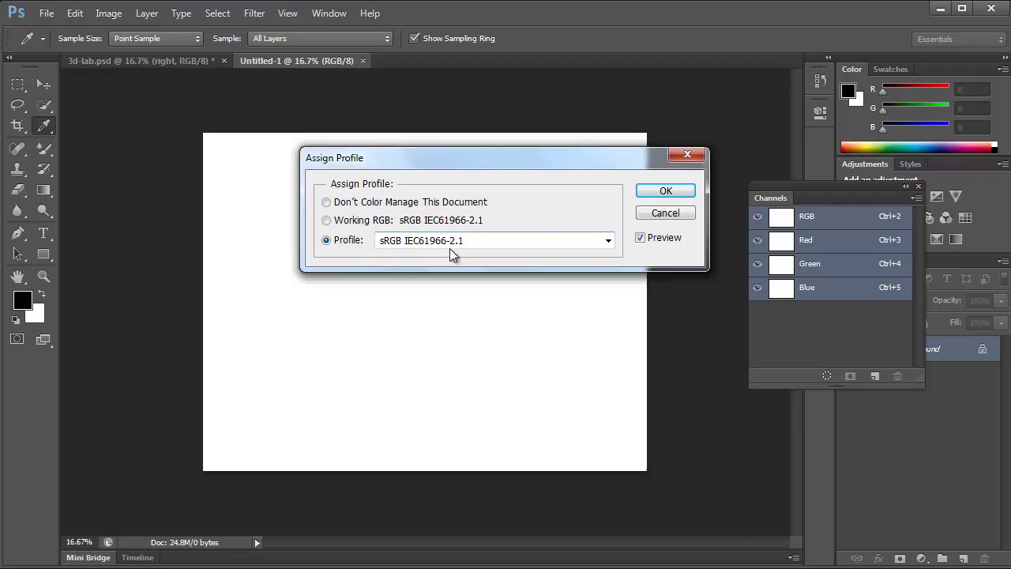
pyautogui.click(648, 188)
pyautogui.press('v')
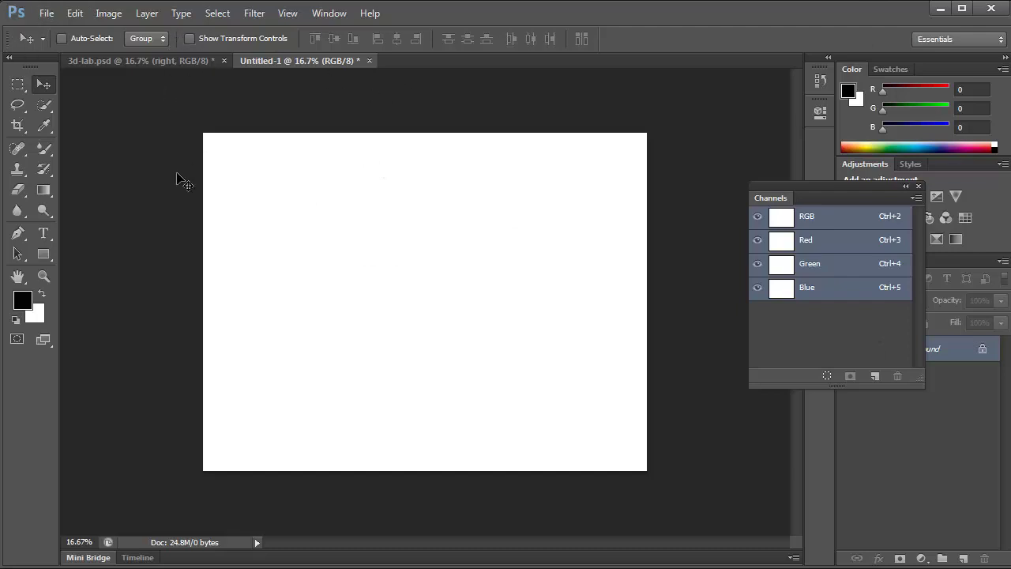
# - Save Untitled-1 as 3d-output.psd in the 3D Demo folder
pyautogui.hotkey('ctrl', 'shift', 's')
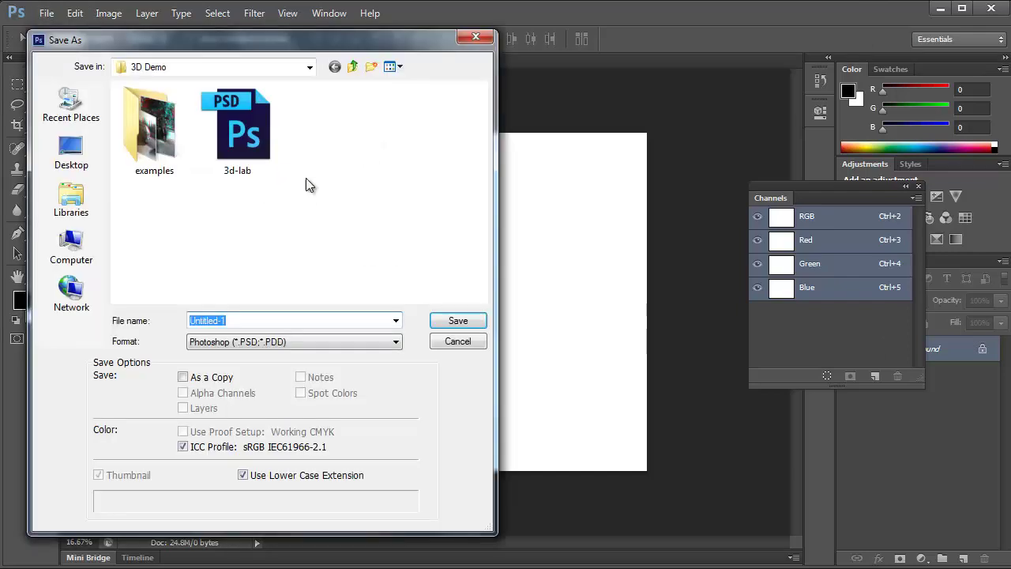
pyautogui.write('3d')
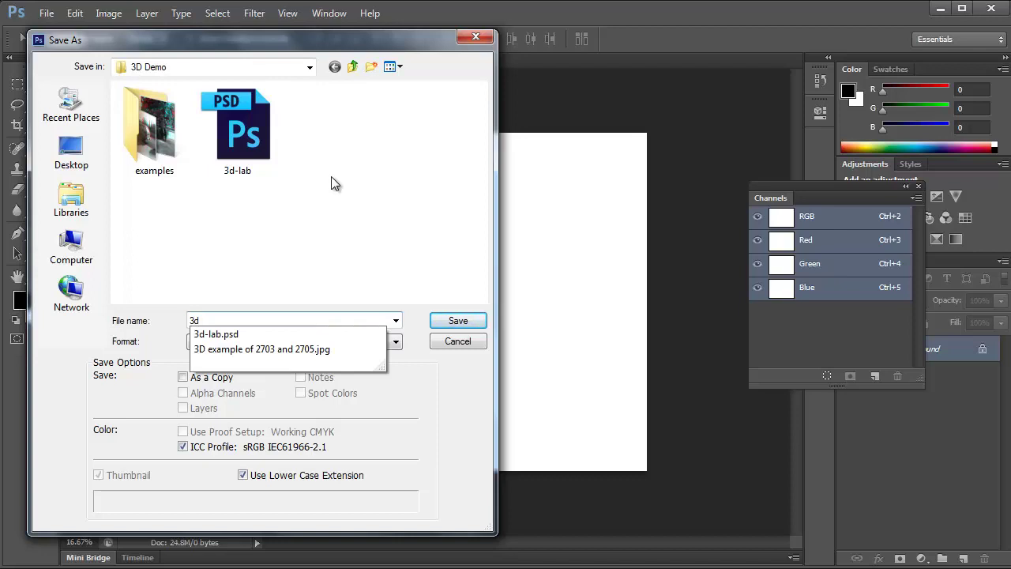
pyautogui.write('-output')
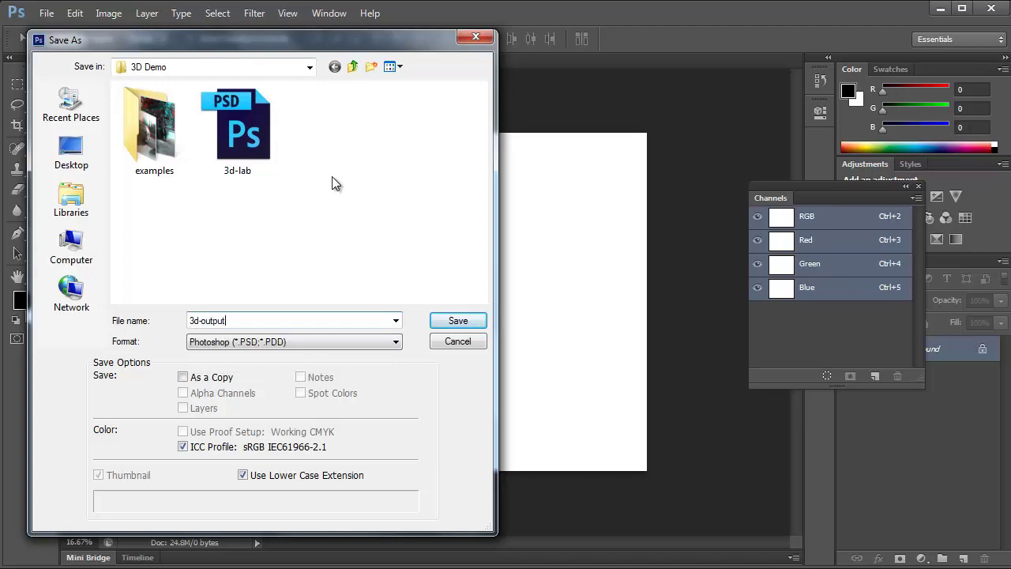
pyautogui.press('Return')
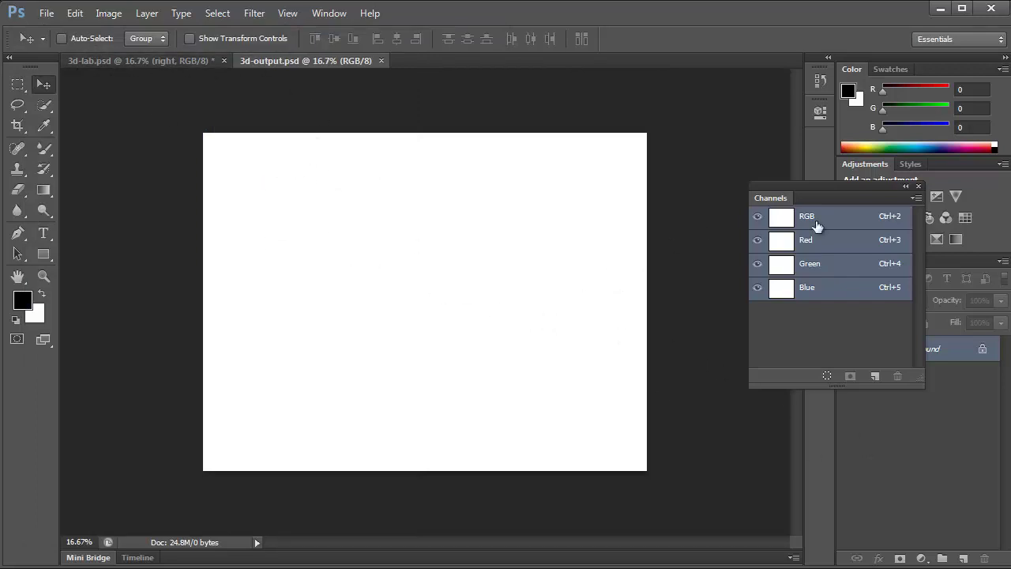
# - In 3d-lab, make the 'left' layer active, comparing it against the right image
pyautogui.click(159, 57)
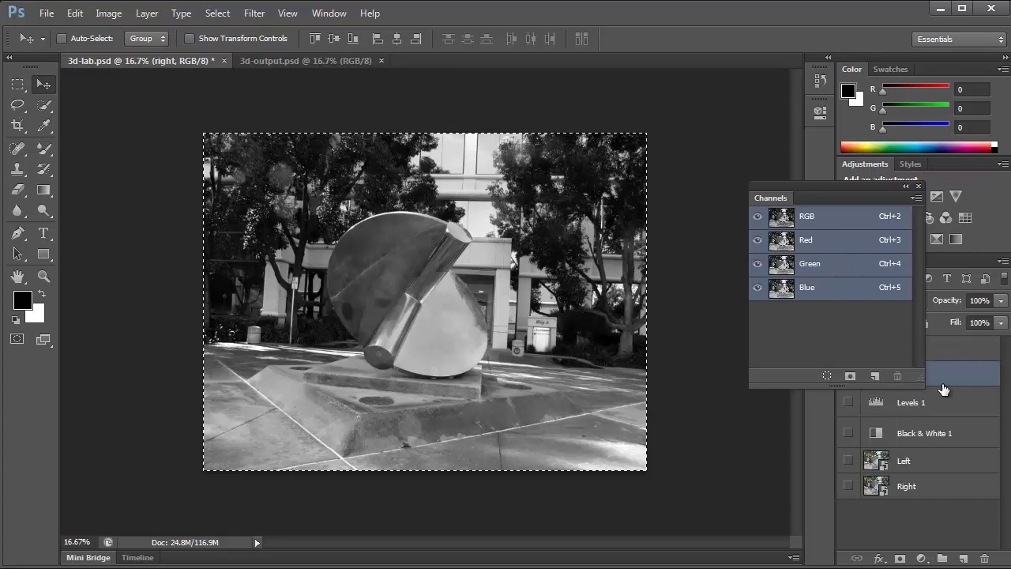
pyautogui.moveTo(811, 185); pyautogui.dragTo(724, 179)
pyautogui.click(908, 354)
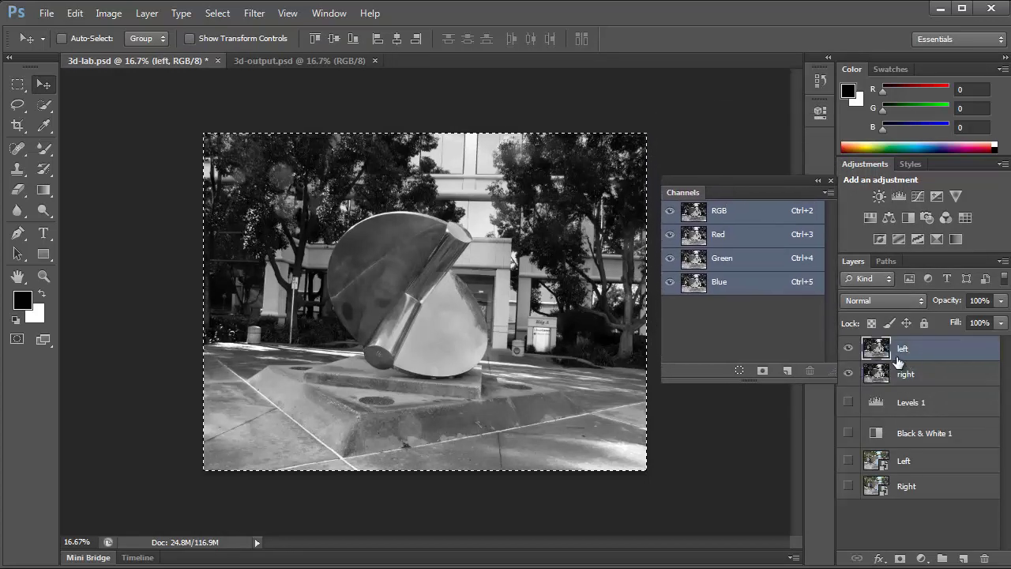
pyautogui.click(847, 348)
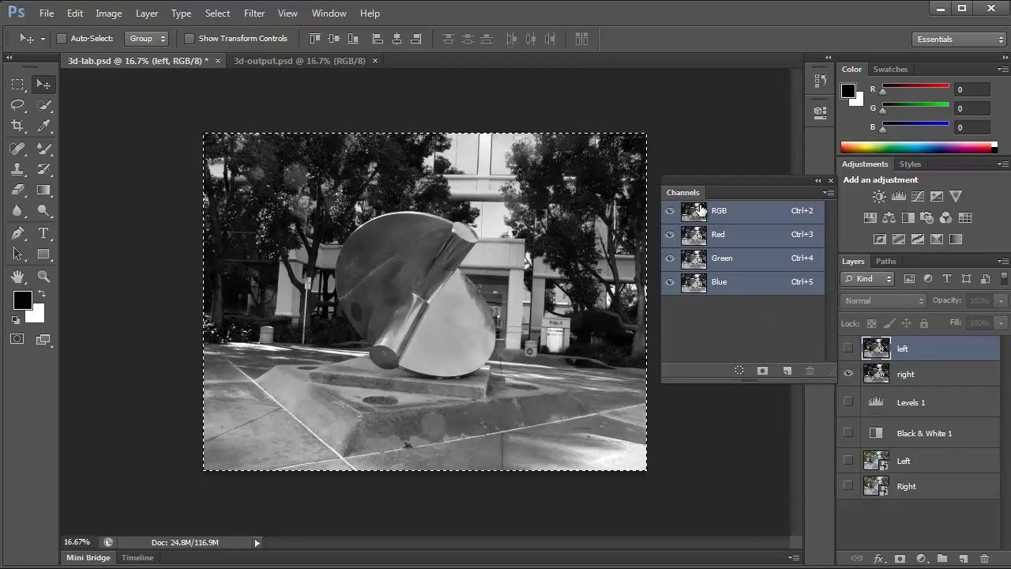
pyautogui.click(852, 351)
pyautogui.click(853, 351)
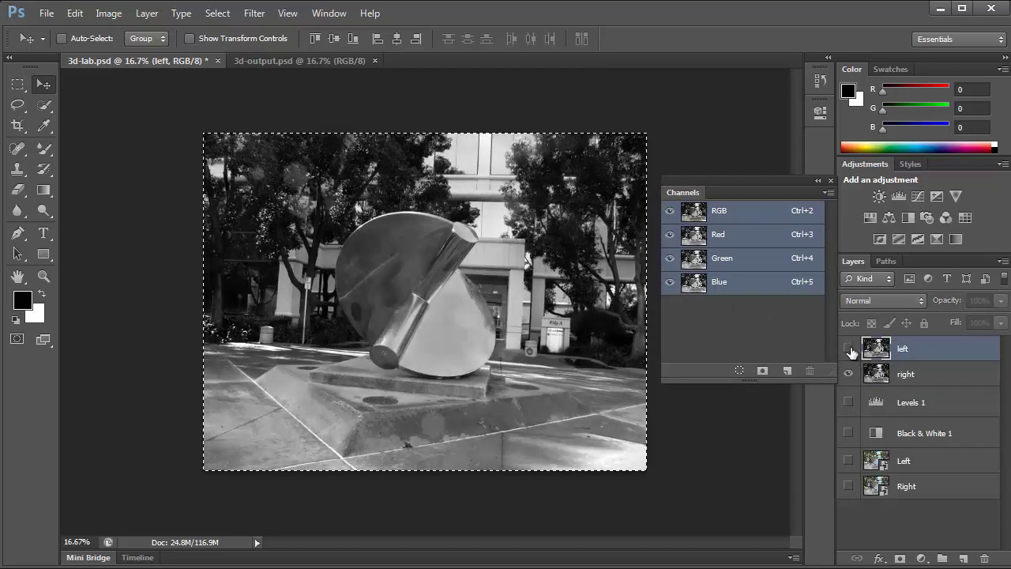
pyautogui.click(852, 352)
pyautogui.click(851, 353)
pyautogui.click(851, 353)
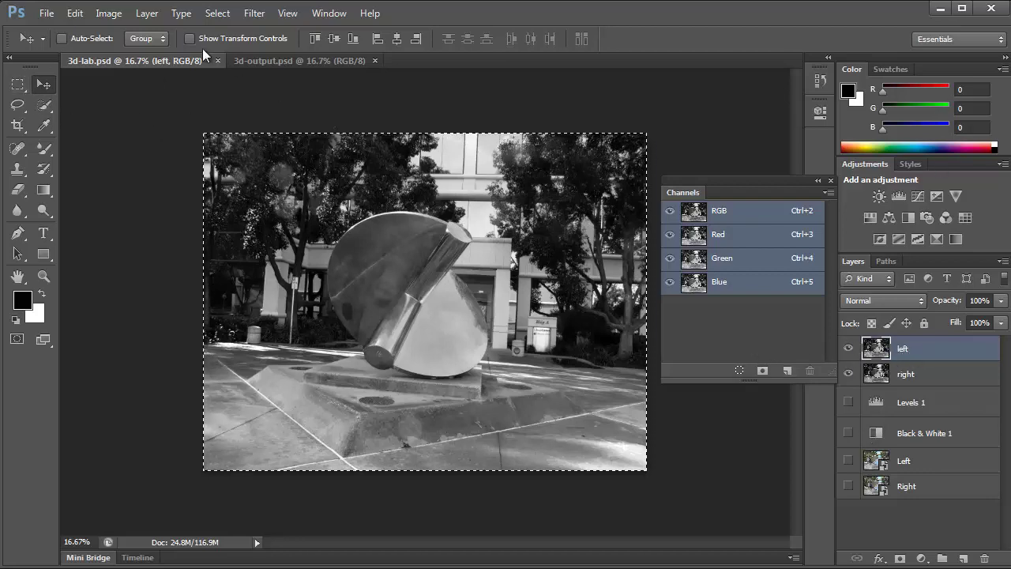
# - Select all of the left layer, copy it, and return to 3d-output.psd
pyautogui.click(75, 13)
pyautogui.click(75, 13)
pyautogui.click(217, 14)
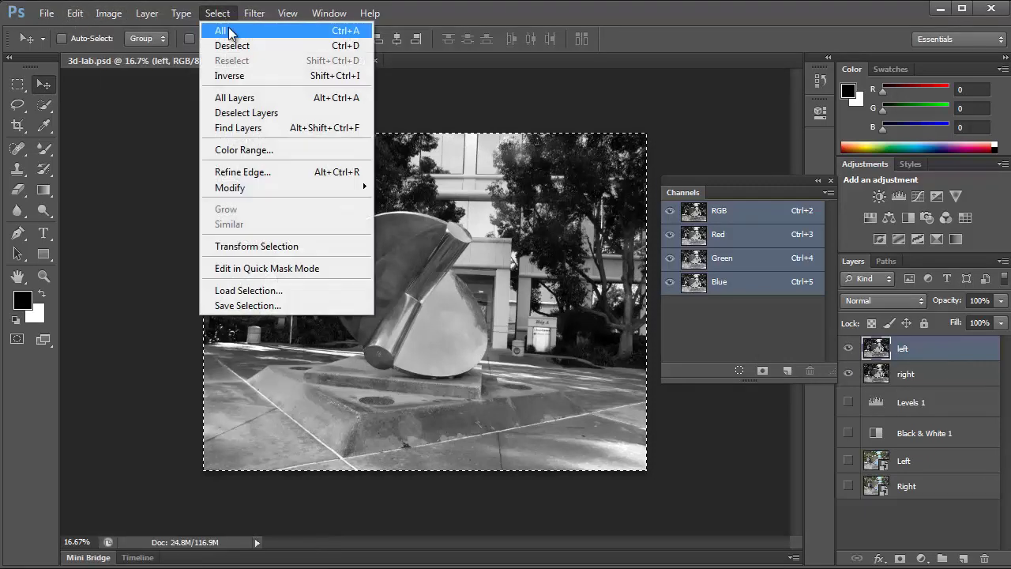
pyautogui.press('Escape')
pyautogui.click(46, 14)
pyautogui.press('Escape')
pyautogui.click(75, 13)
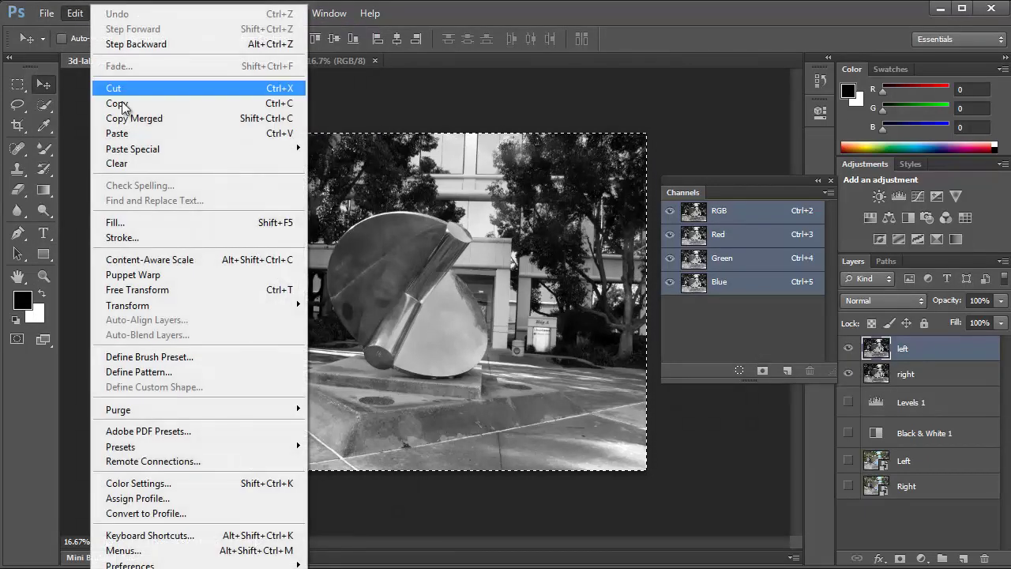
pyautogui.click(124, 103)
pyautogui.click(249, 60)
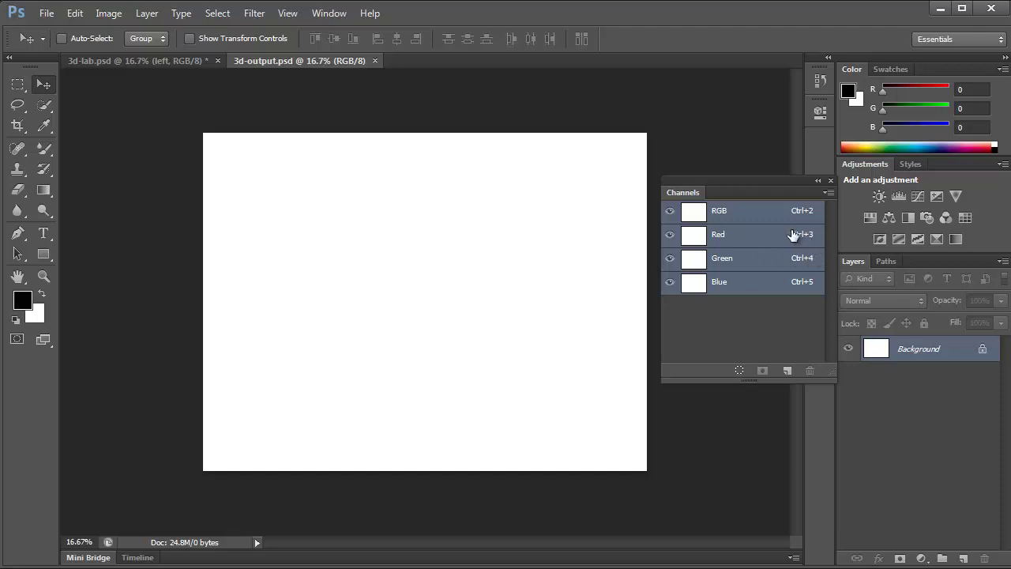
# - Paste the copied left image into 3d-output's Red channel, then view the RGB composite
pyautogui.click(725, 240)
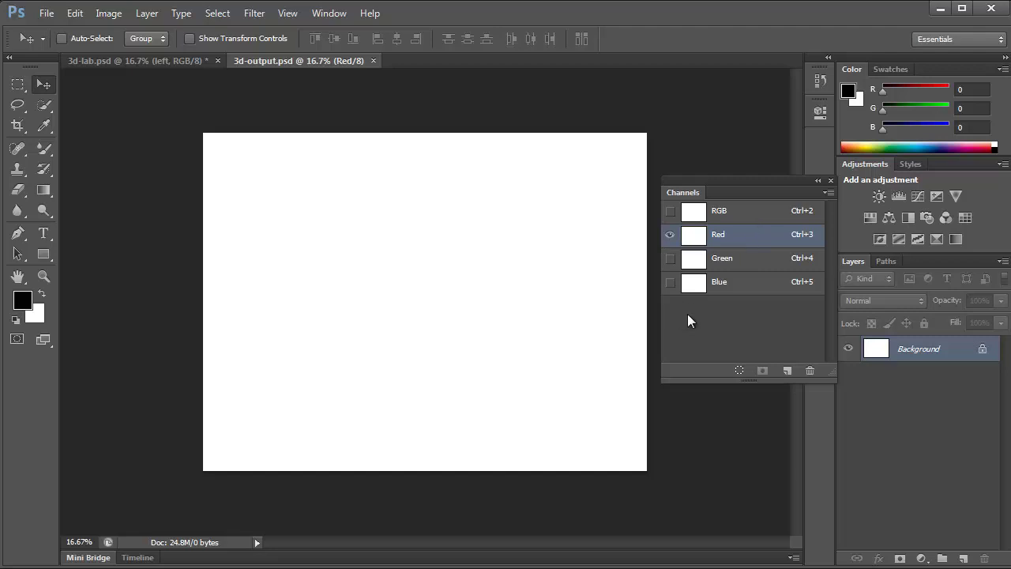
pyautogui.hotkey('ctrl', 'v')
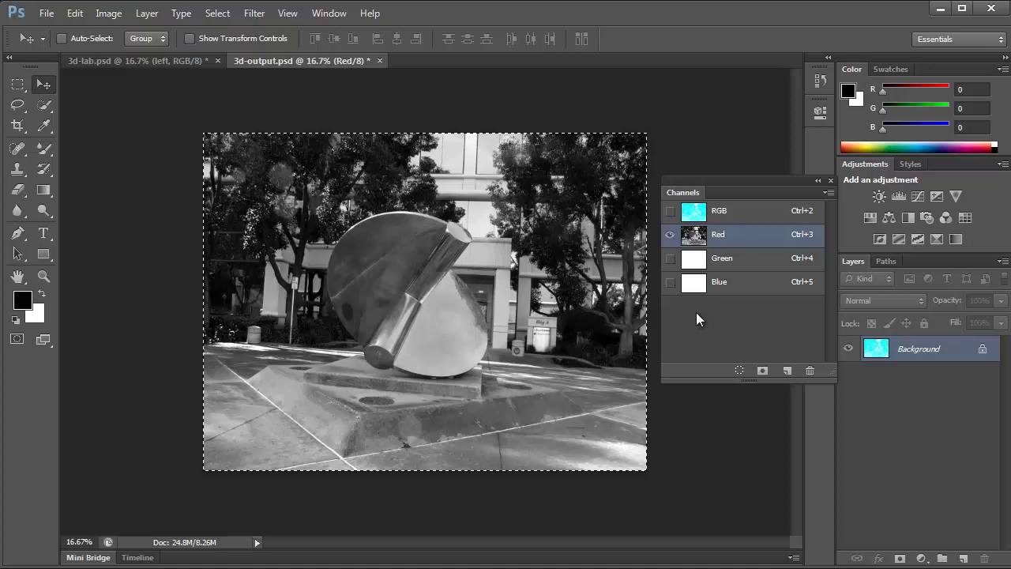
pyautogui.click(734, 211)
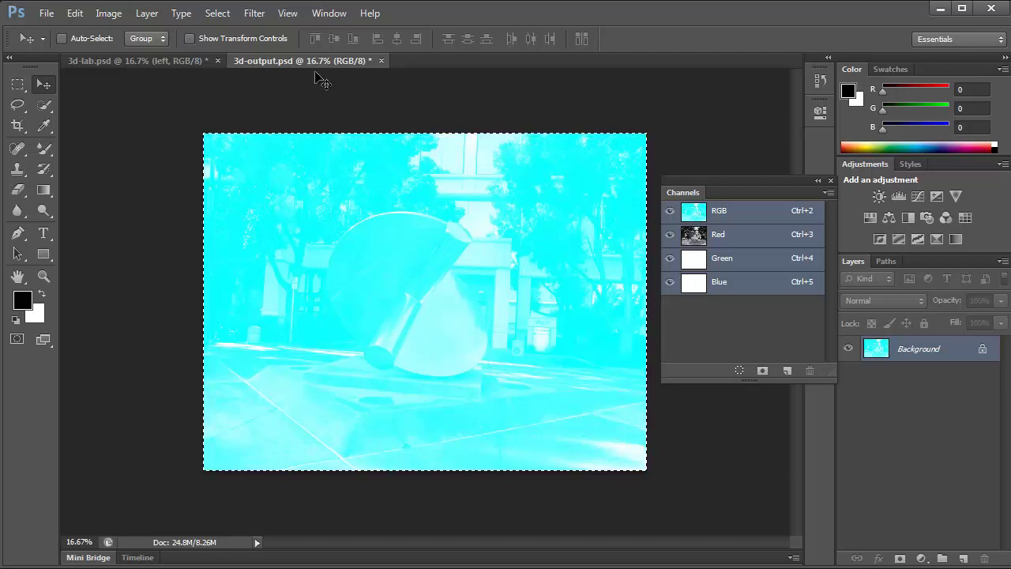
# - In 3d-lab, compare the eye views and make the 'right' layer the one to copy
pyautogui.click(714, 263)
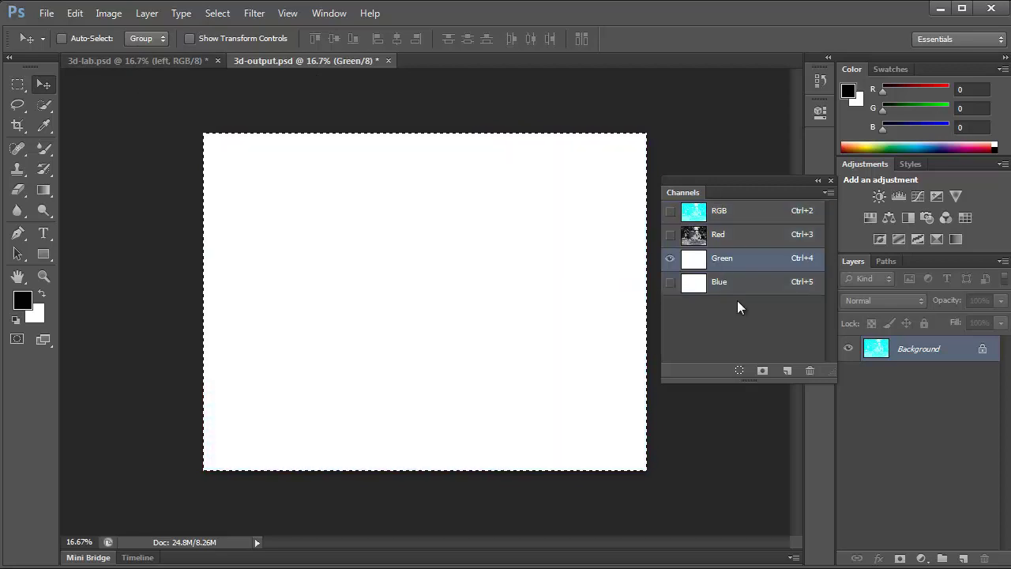
pyautogui.click(150, 60)
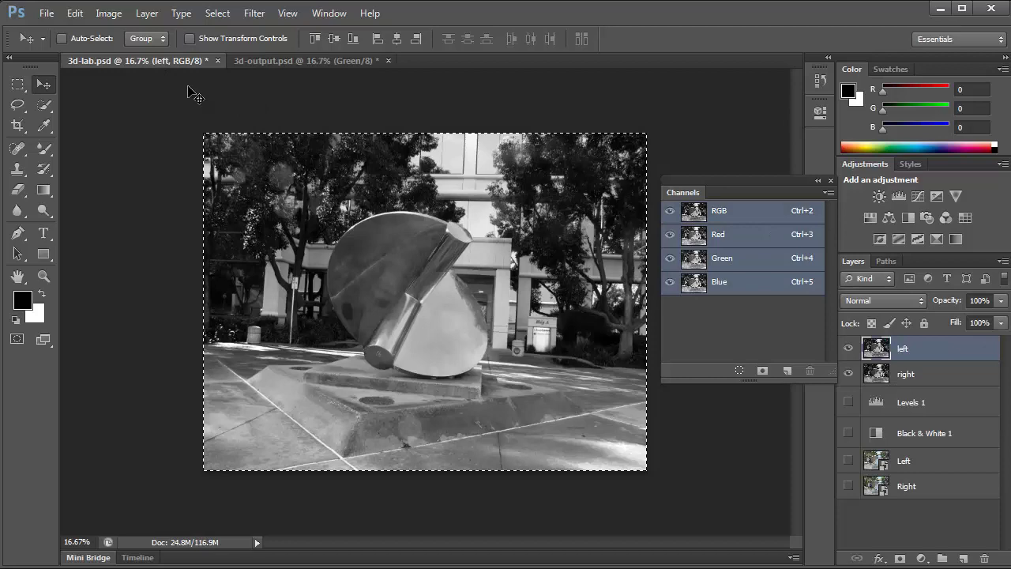
pyautogui.click(847, 348)
pyautogui.click(847, 348)
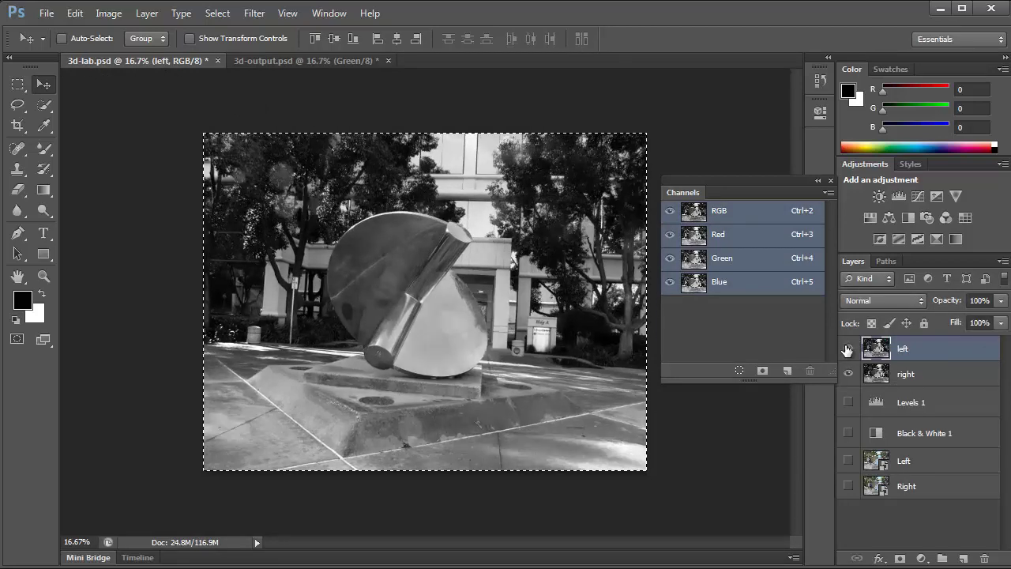
pyautogui.click(847, 348)
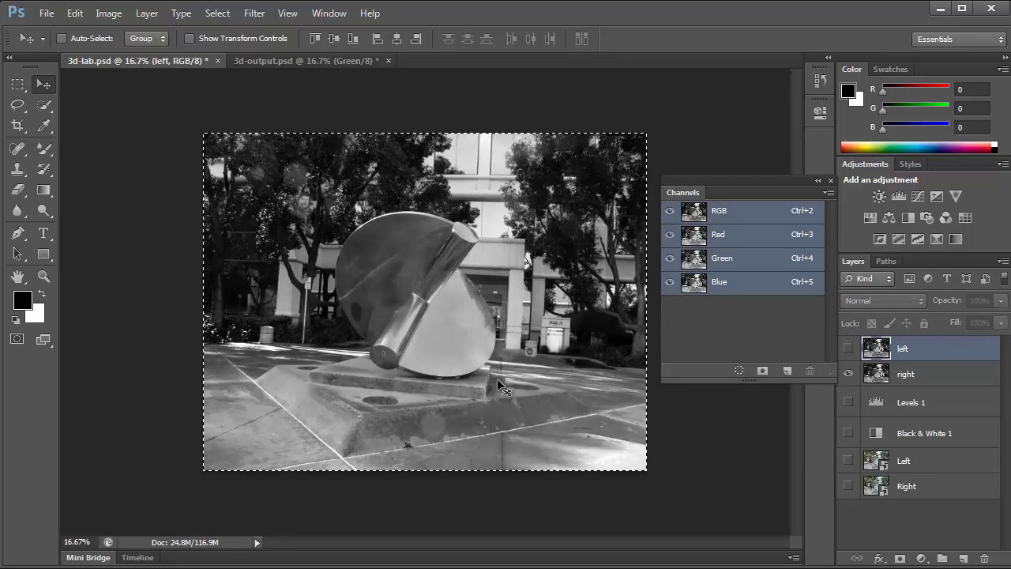
pyautogui.click(892, 378)
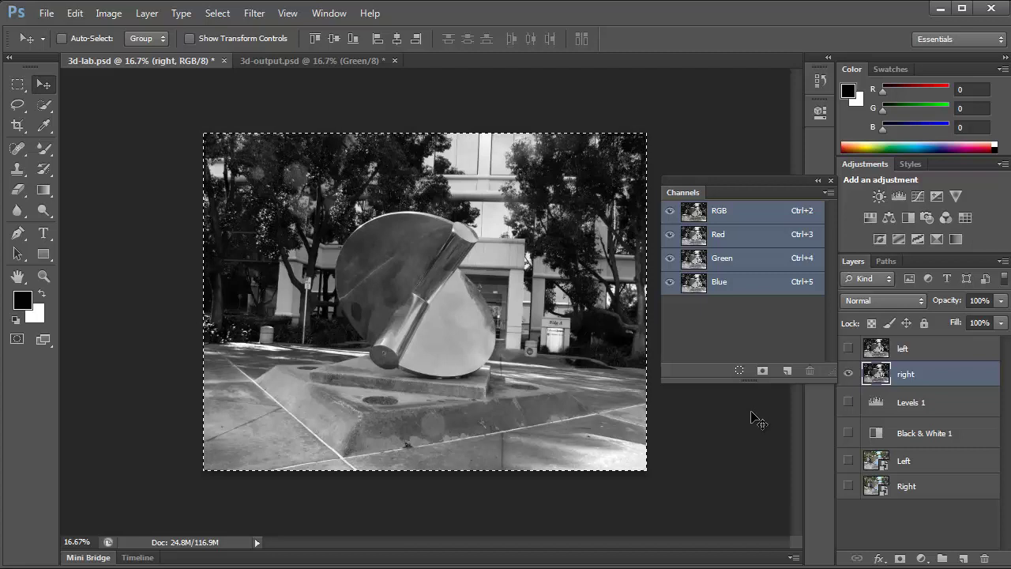
# - Paste the right image into 3d-output's Blue and Green channels, then view the RGB composite
pyautogui.click(346, 55)
pyautogui.click(718, 282)
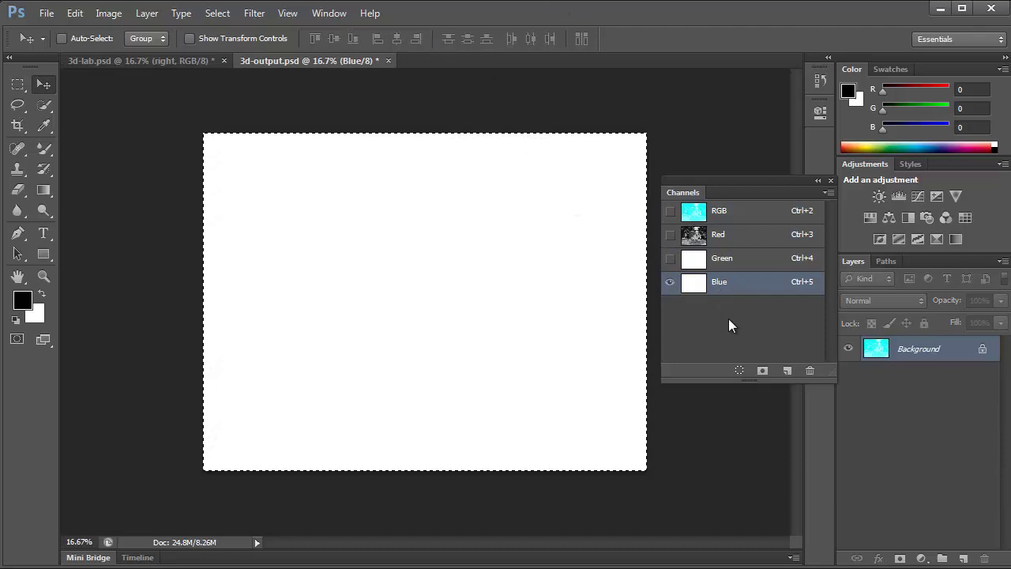
pyautogui.hotkey('ctrl', 'v')
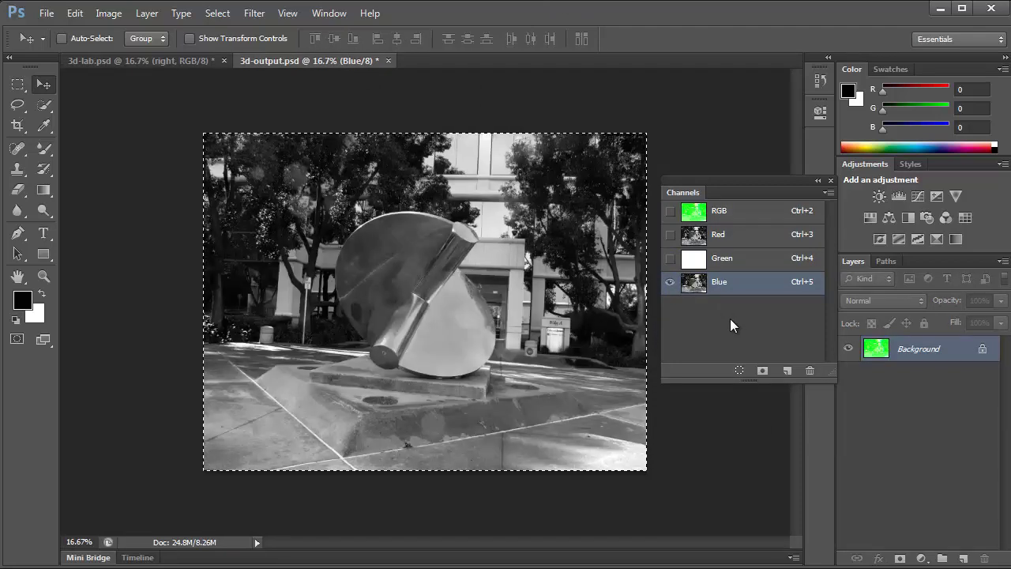
pyautogui.click(688, 210)
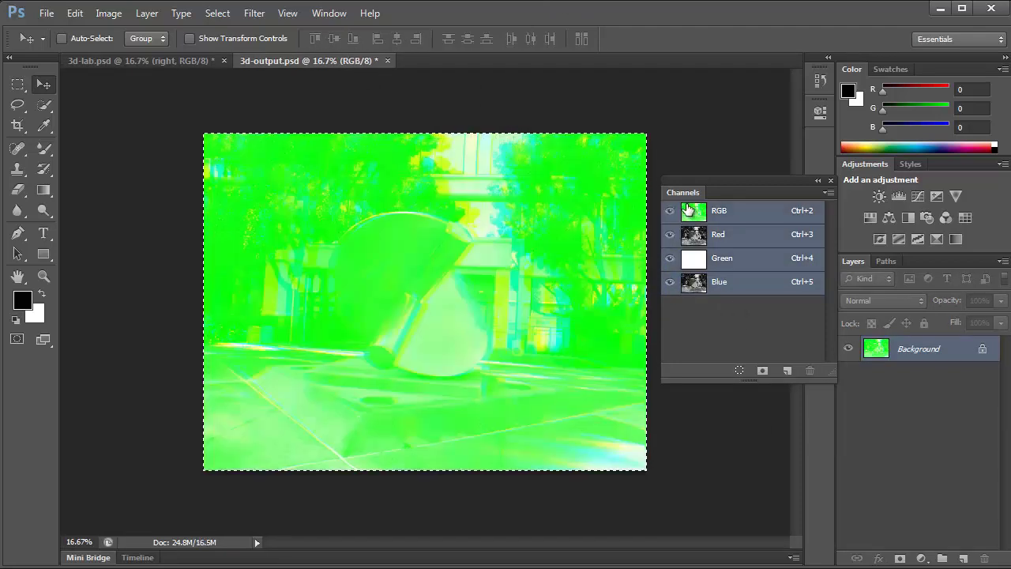
pyautogui.click(705, 270)
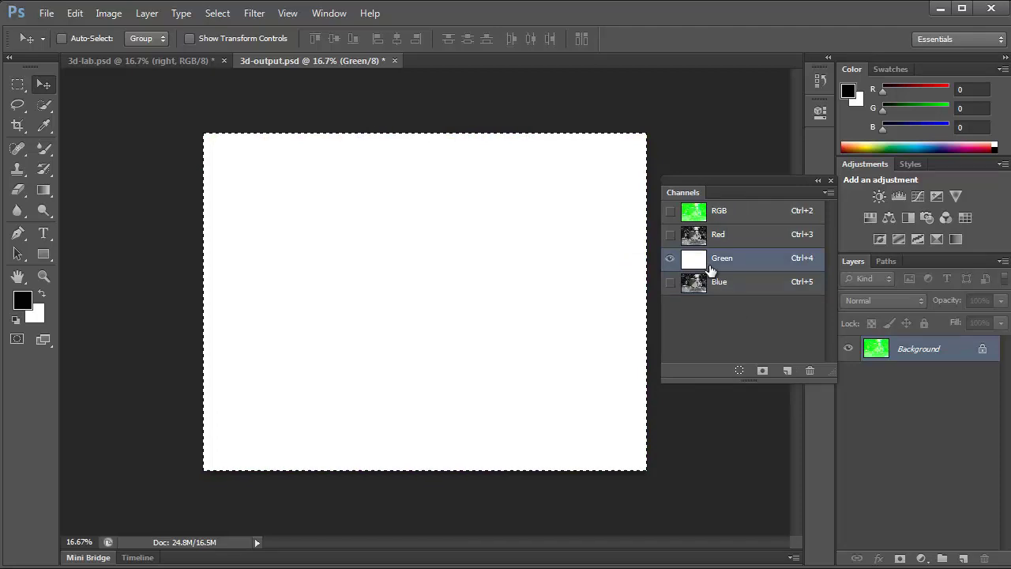
pyautogui.hotkey('ctrl', 'v')
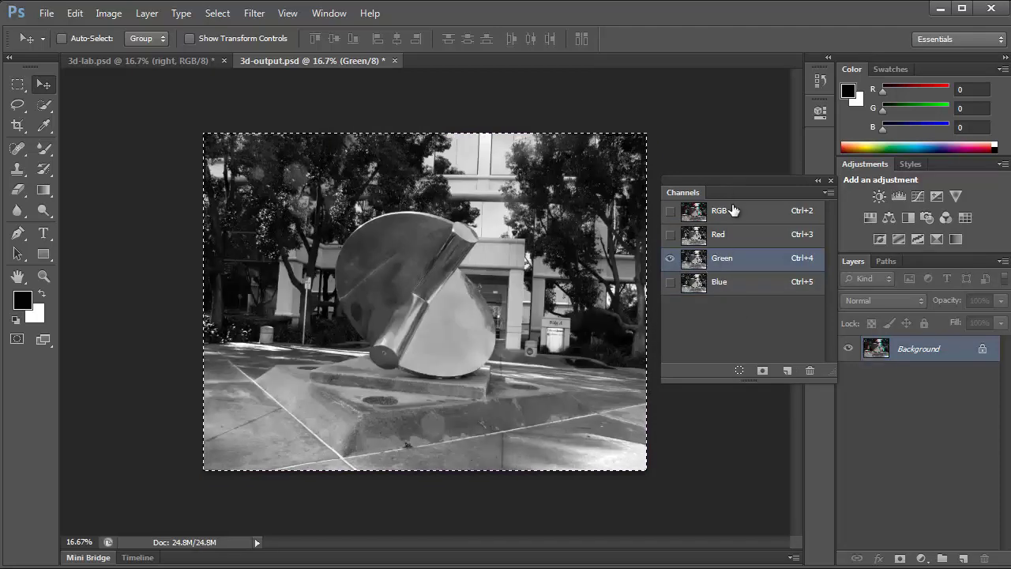
pyautogui.click(731, 210)
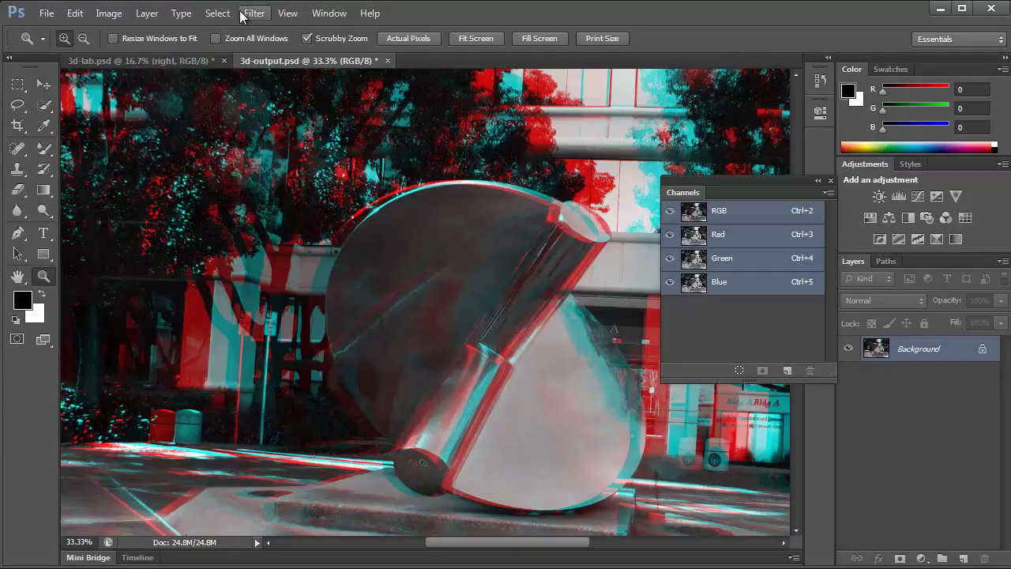
# - In 3d-lab, hide 'right' and show Left, Right, Levels 1 and Black & White 1, then return to 3d-output
pyautogui.click(125, 60)
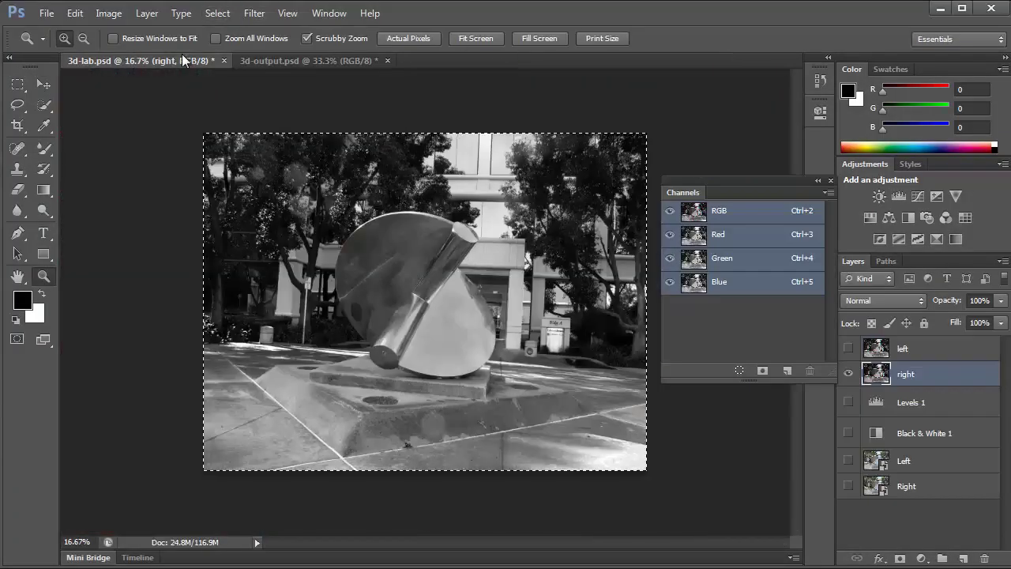
pyautogui.click(848, 373)
pyautogui.click(848, 460)
pyautogui.click(848, 486)
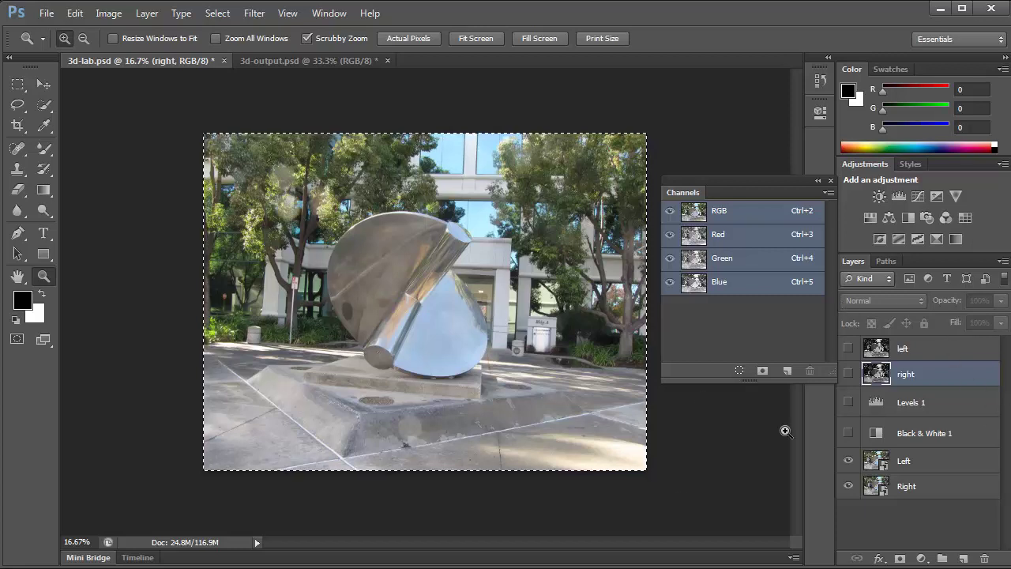
pyautogui.click(848, 402)
pyautogui.click(849, 434)
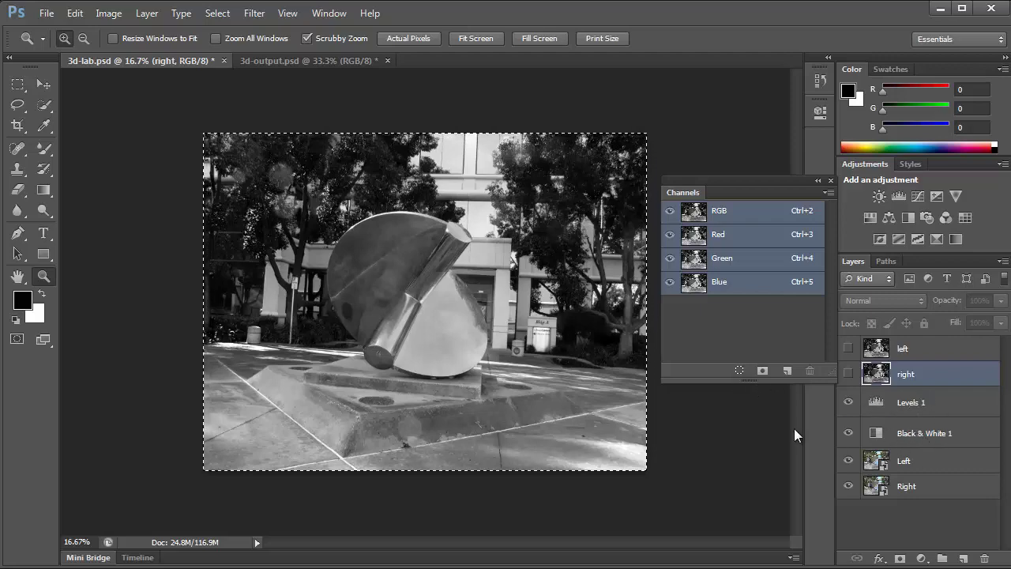
pyautogui.click(310, 62)
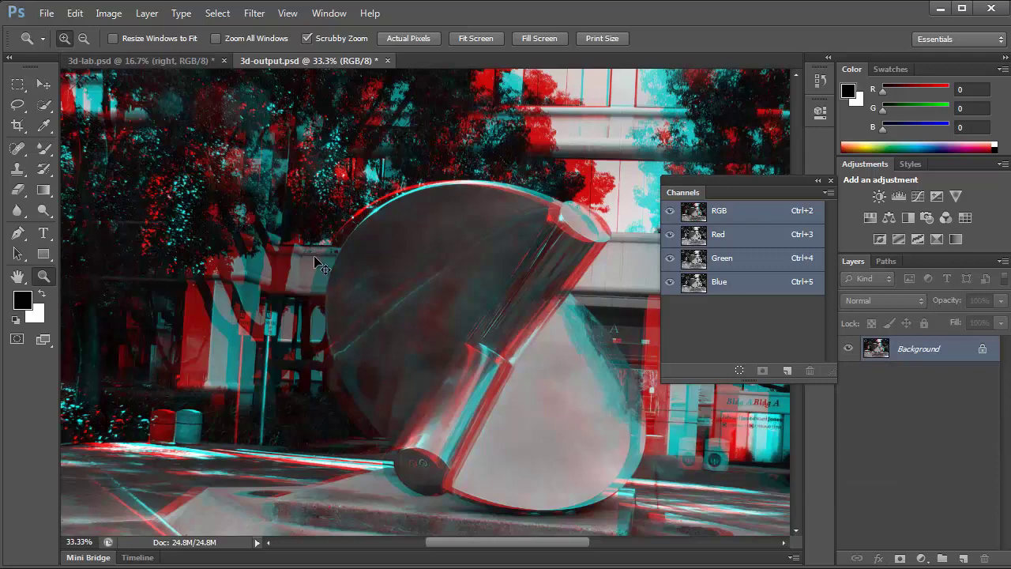
# - Save the anaglyph as a Quality 12 JPEG in the 3D Demo folder under the student's file name
pyautogui.hotkey('ctrl', 's')
pyautogui.click(45, 14)
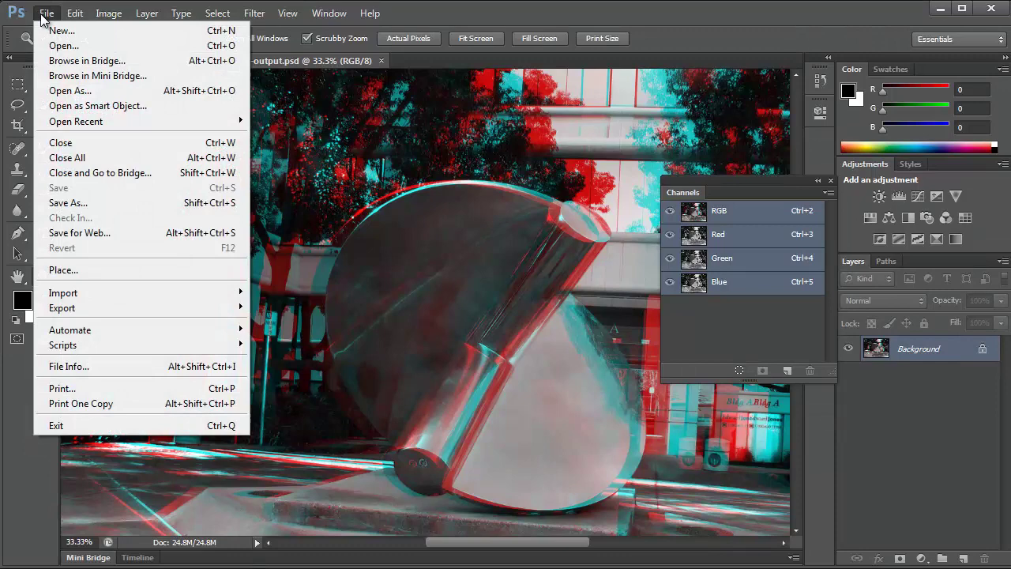
pyautogui.click(79, 203)
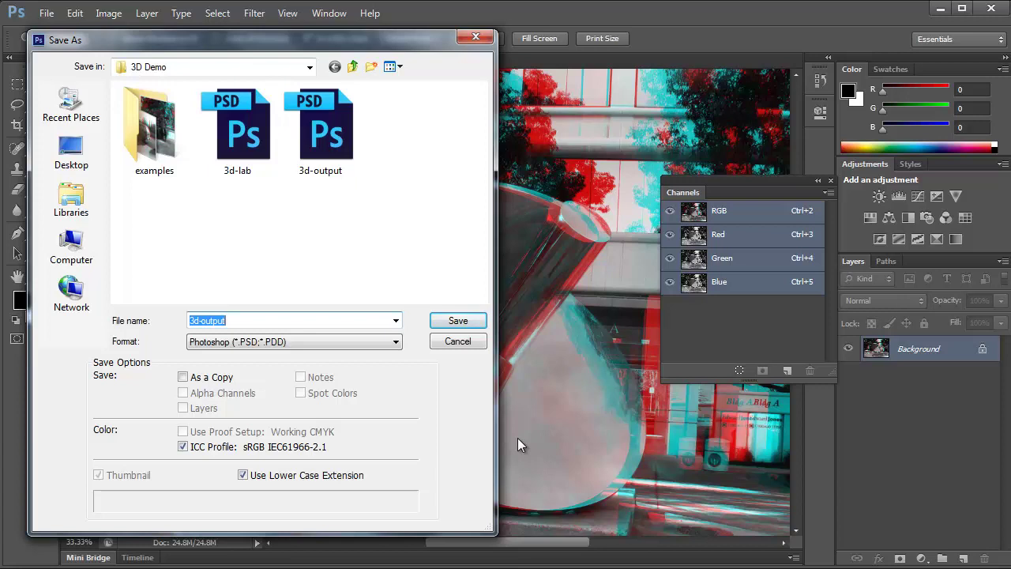
pyautogui.write('11-Greenberg-Eric-01')
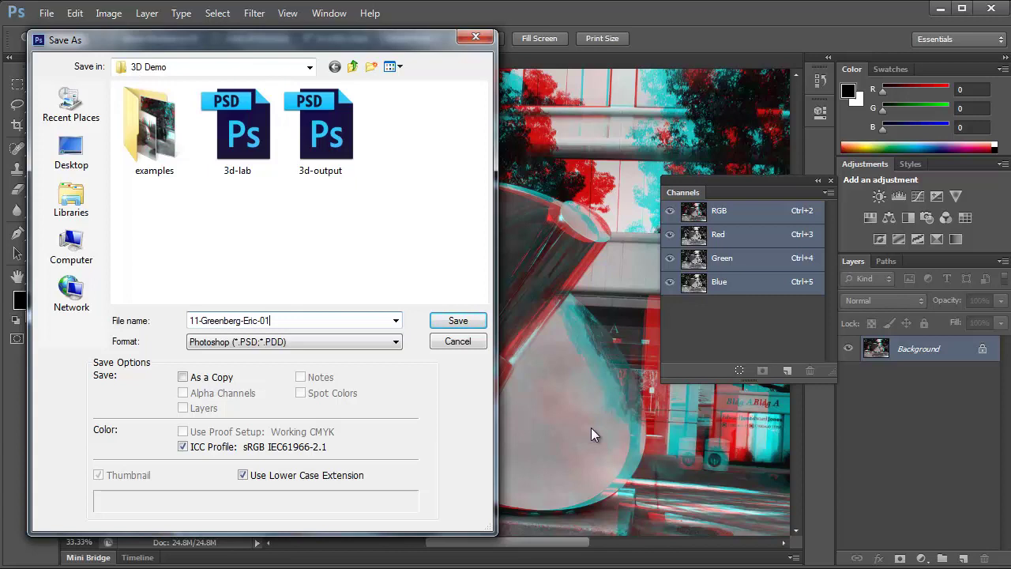
pyautogui.click(397, 345)
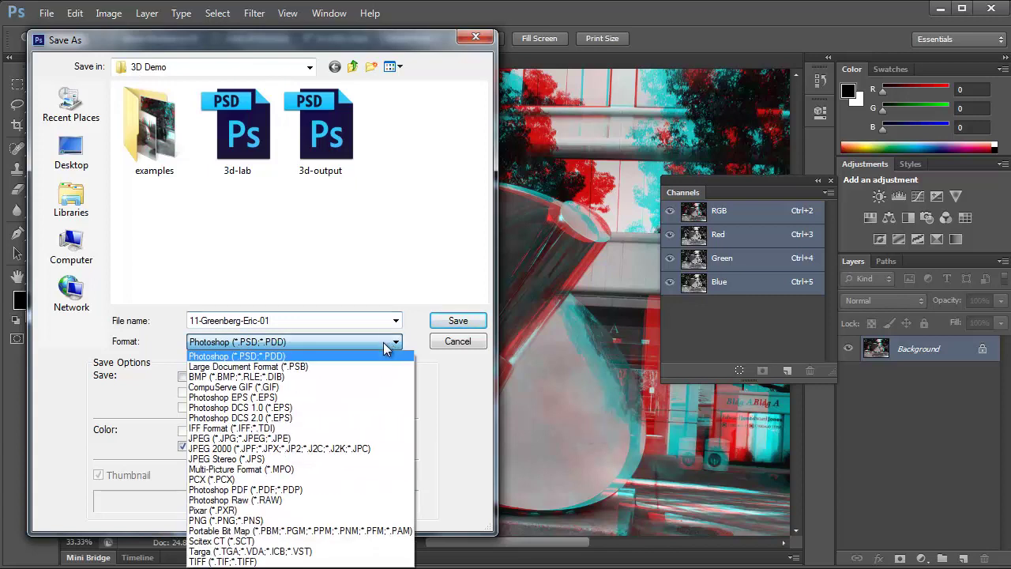
pyautogui.click(234, 439)
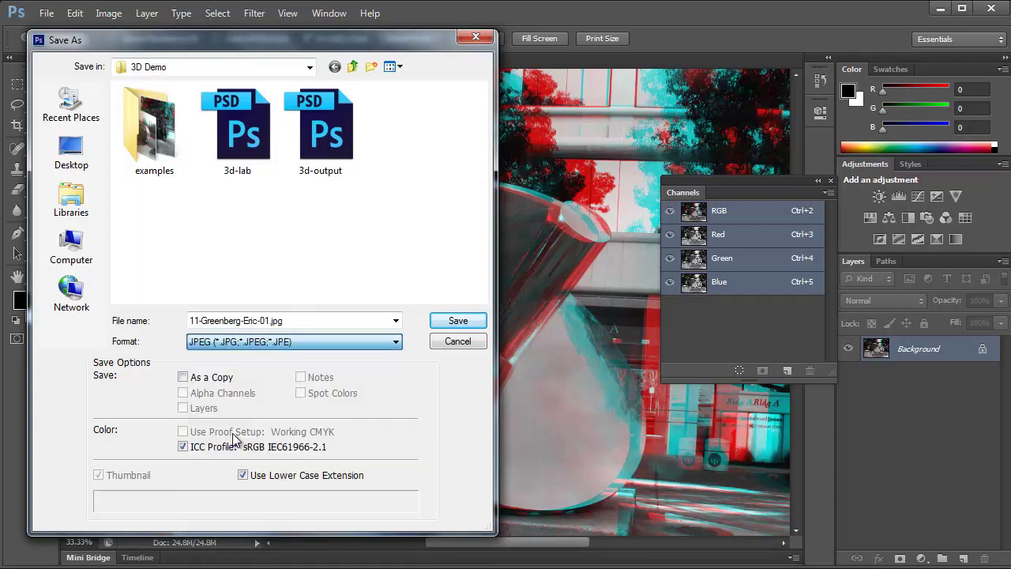
pyautogui.click(451, 323)
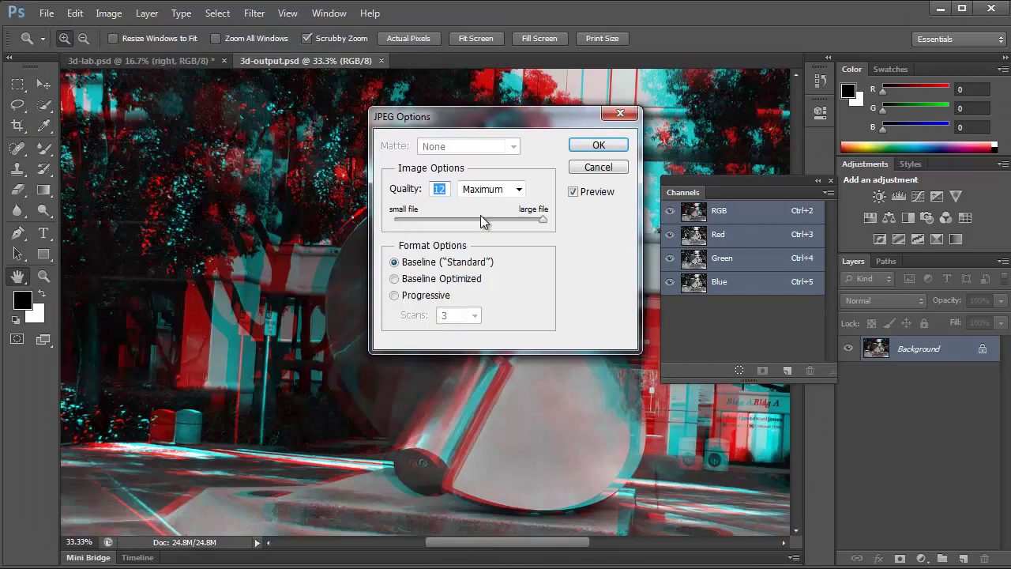
pyautogui.click(584, 144)
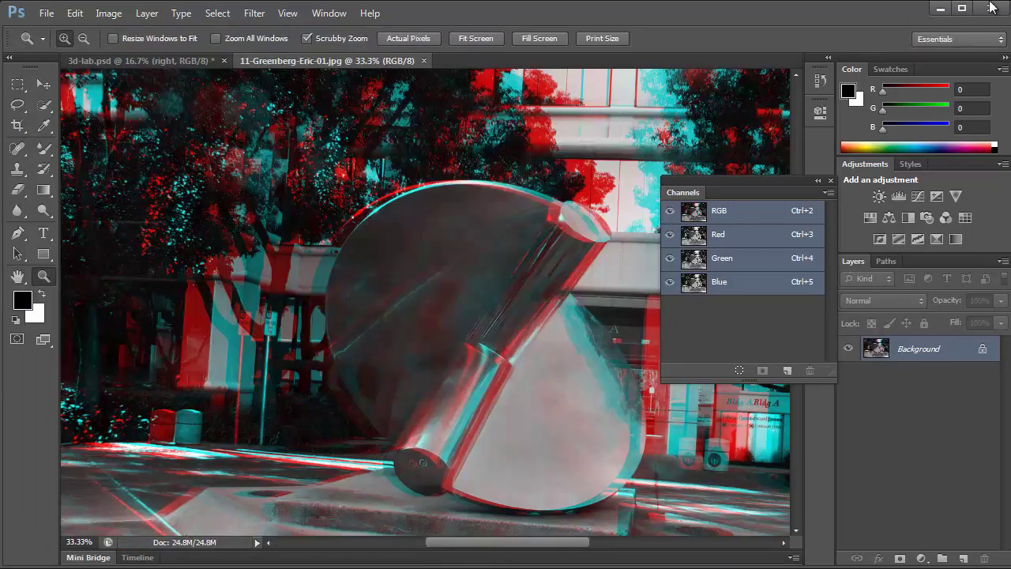
# - Open the saved 9,789 KB anaglyph JPEG from the 3D Demo folder in IrfanView
pyautogui.click(938, 12)
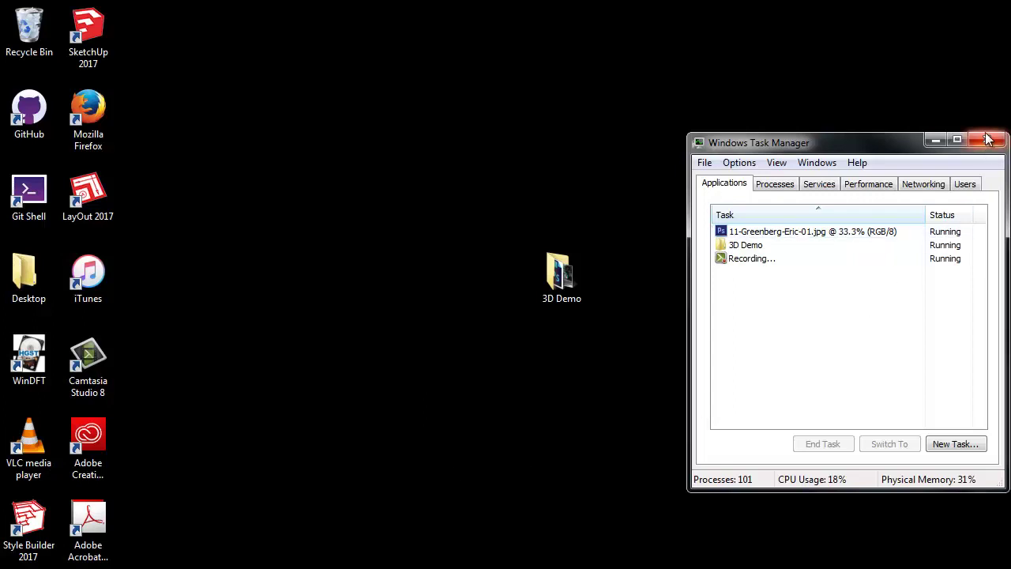
pyautogui.click(281, 564)
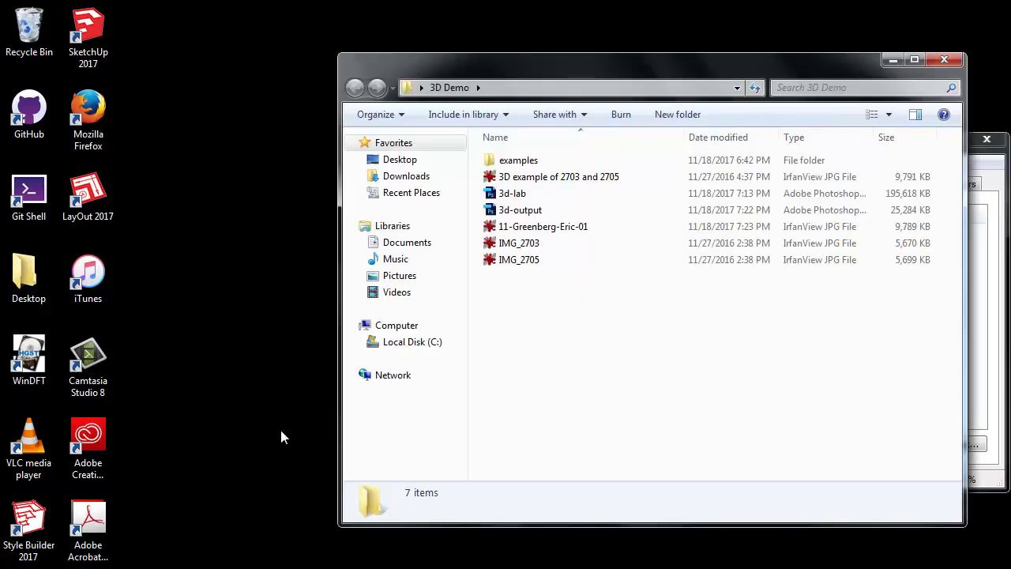
pyautogui.doubleClick(555, 227)
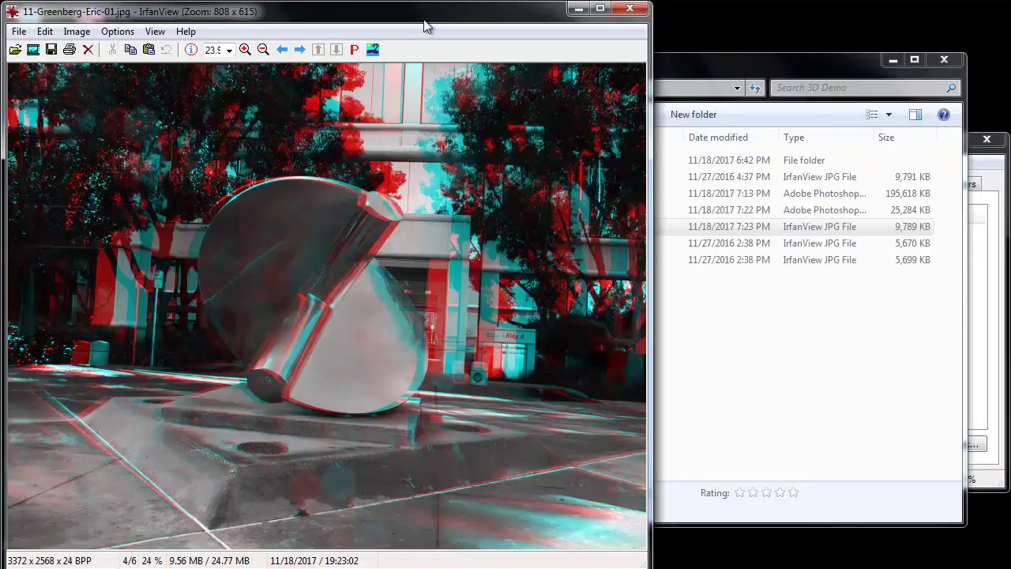
# - Maximize the IrfanView window to view the 3372 × 2568 anaglyph JPEG full screen
pyautogui.moveTo(510, 14); pyautogui.dragTo(654, 7)
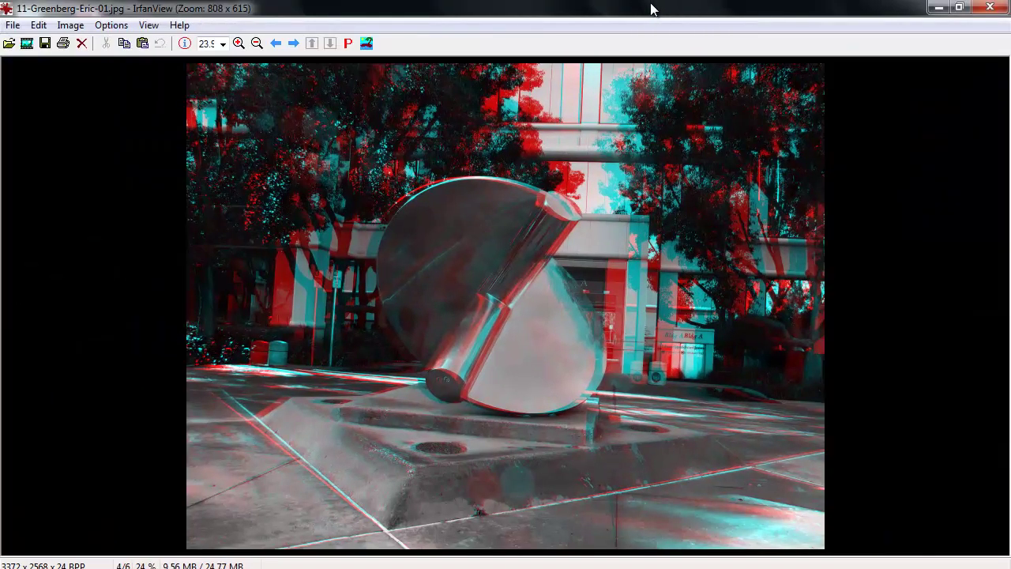